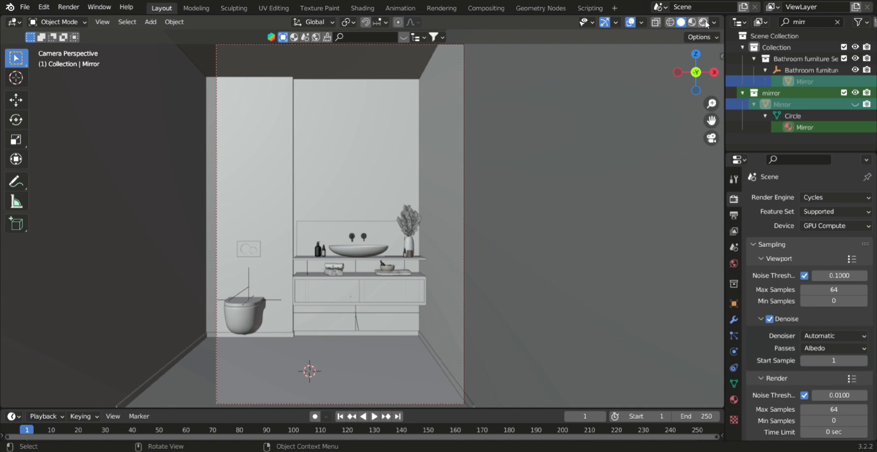
Switch the bathroom camera view to rendered shading and deselect the mirror.
key("z")
key("8")
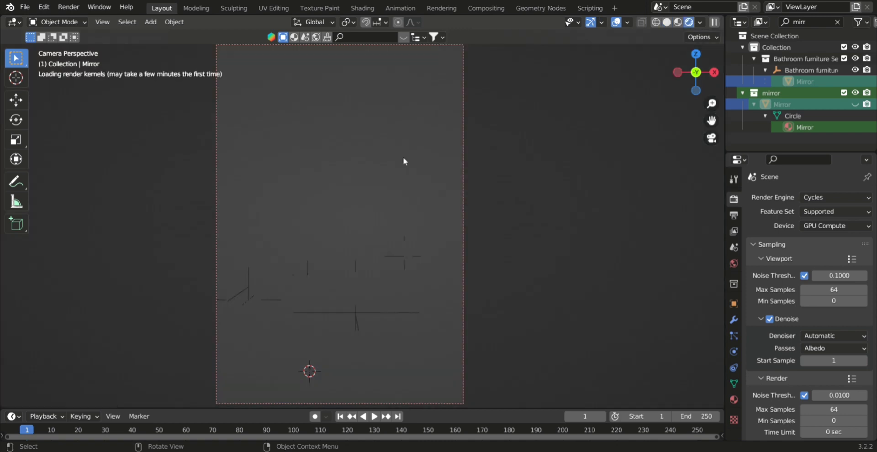
left_click(509, 194)
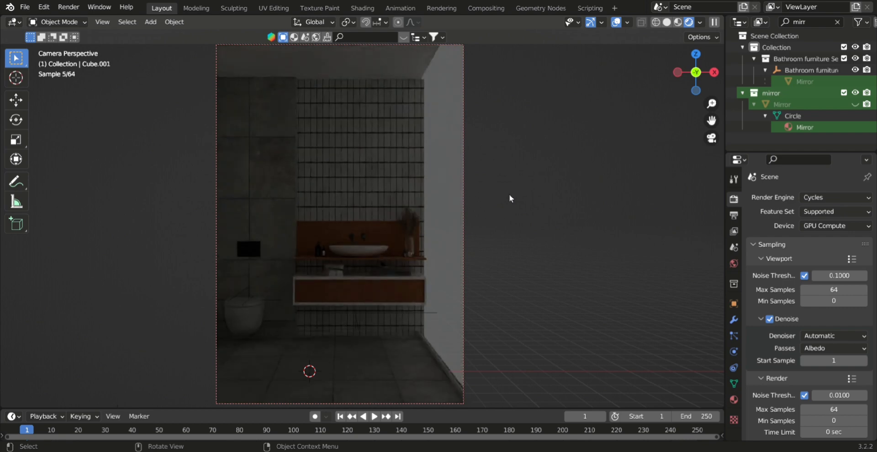
Filter the outliner by "spot" and unhide the SPOT LIGHT collection.
left_click(837, 22)
left_click(826, 22)
type("spot")
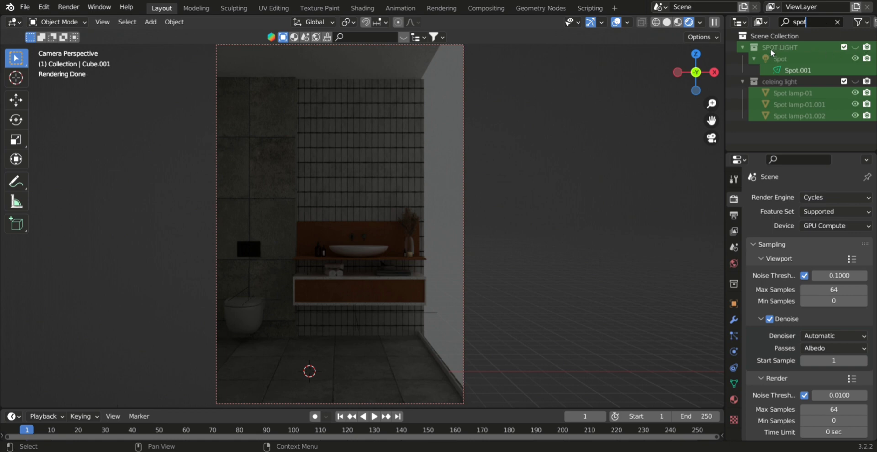
left_click(855, 47)
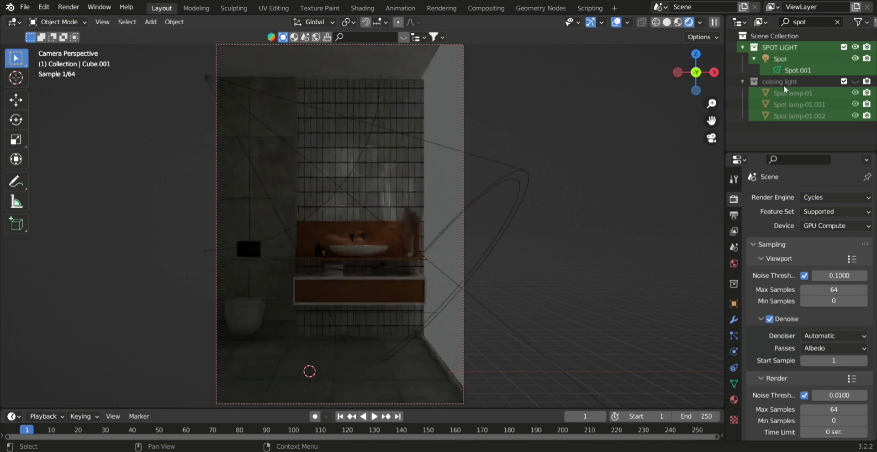
Select the spot light and bring up its IES Texture node setup in the Shading workspace.
left_click(456, 150)
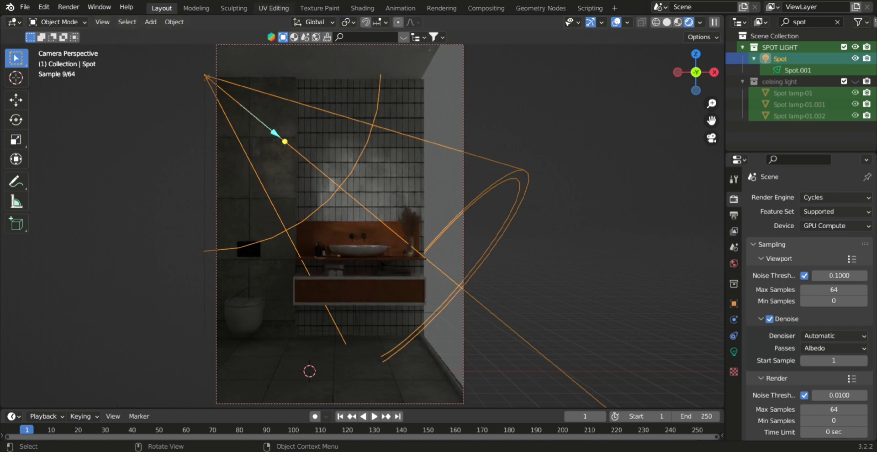
left_click(362, 8)
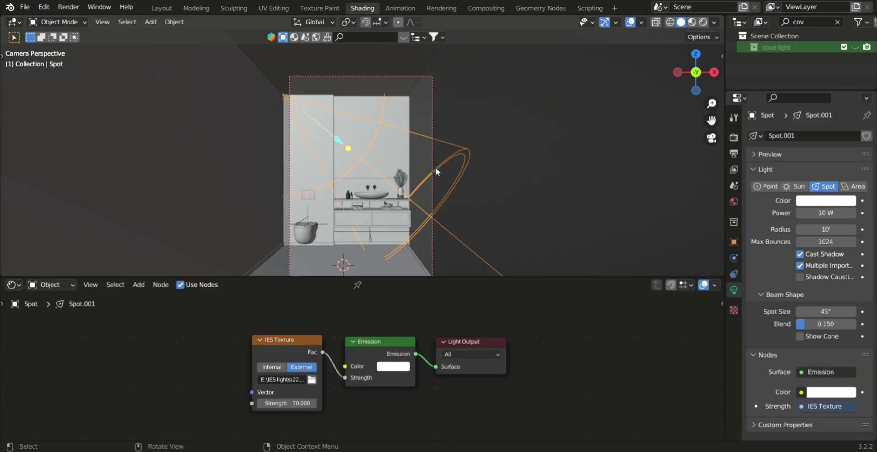
middle_click_drag(427, 366, 436, 367)
left_click_drag(577, 313, 185, 405)
left_click(375, 402)
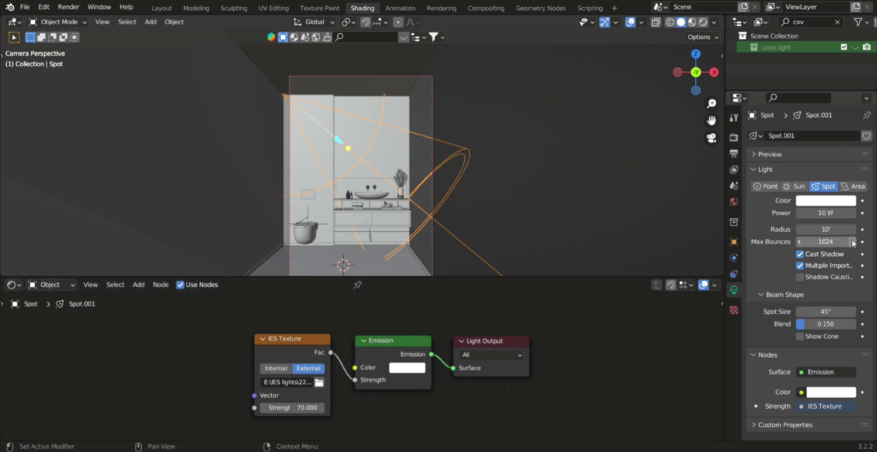
Examine the spot light's power, radius and beam coverage, temporarily showing its cone in wireframe from several angles.
left_click(832, 215)
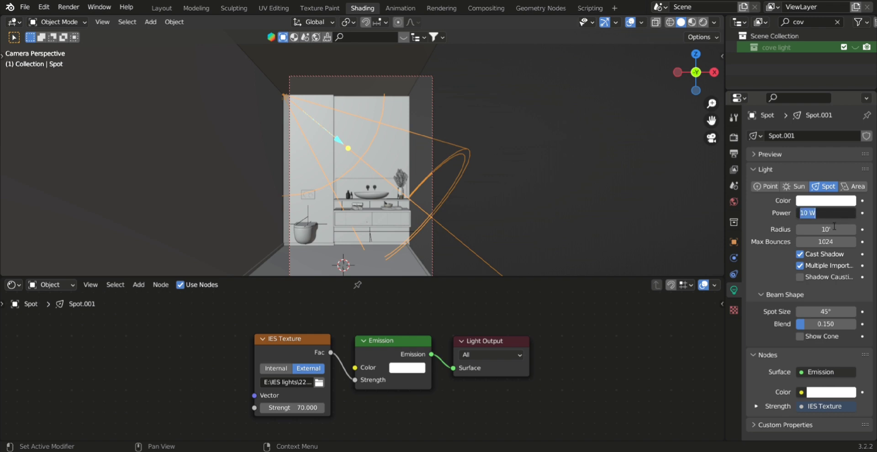
key("Tab")
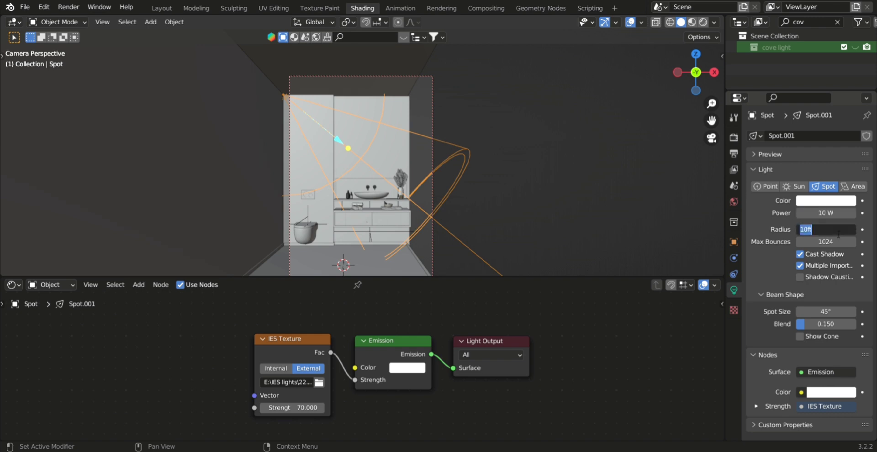
key("Return")
left_click(816, 337)
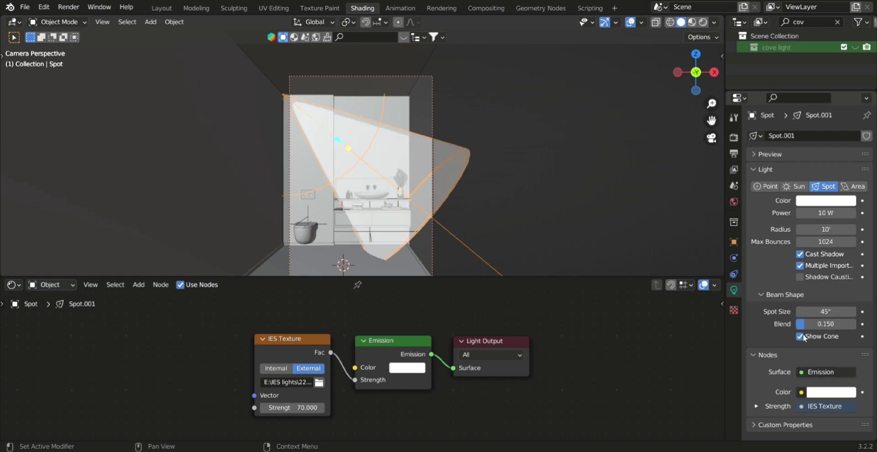
middle_click_drag(541, 240, 479, 233)
key("KP_7")
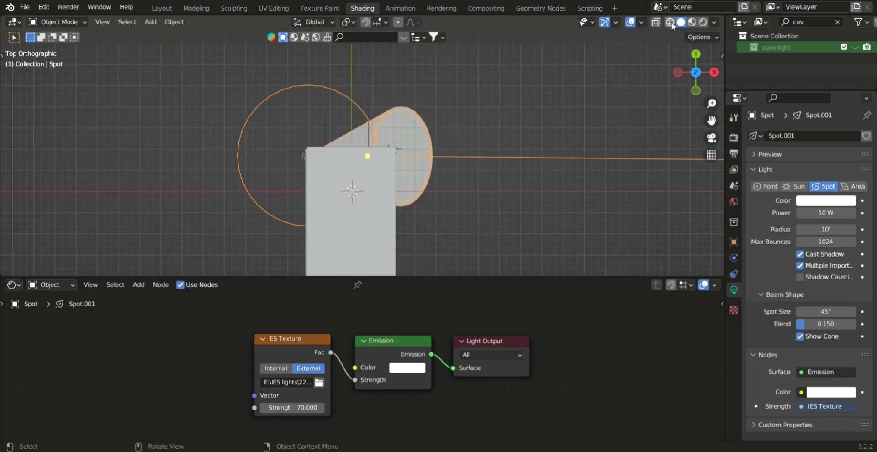
left_click(670, 22)
mouse_move(423, 222)
middle_mouse_down()
mouse_move(336, 215)
mouse_move(406, 228)
mouse_move(422, 173)
mouse_move(326, 64)
mouse_move(395, 125)
mouse_move(455, 139)
mouse_move(457, 160)
middle_mouse_up()
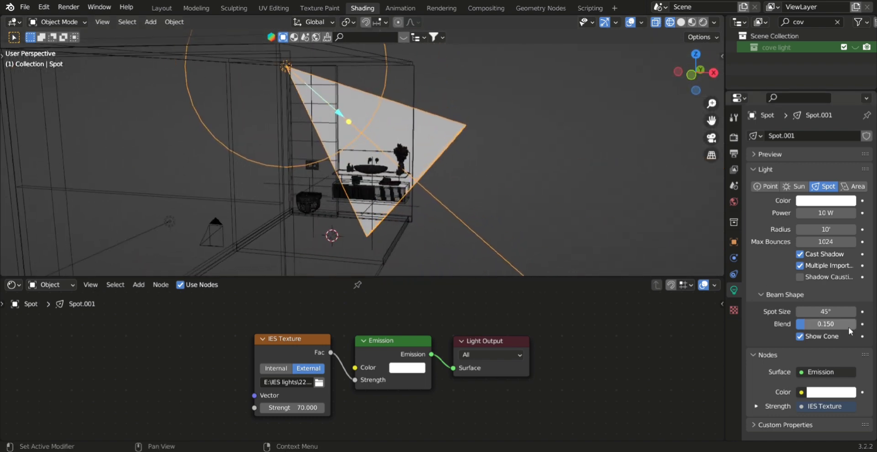
left_click(799, 336)
left_click(627, 247)
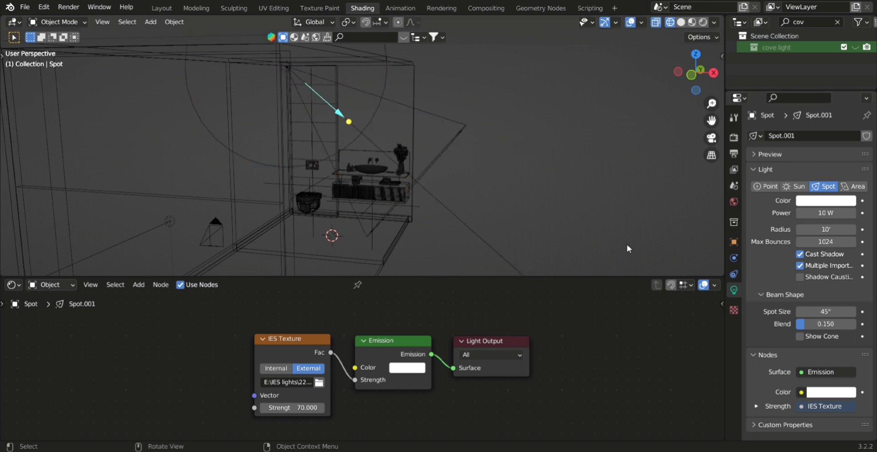
Return to the rendered camera view, filter the outliner by "rect" and unhide the RECTANGLE LIGHT collection.
key("KP_0")
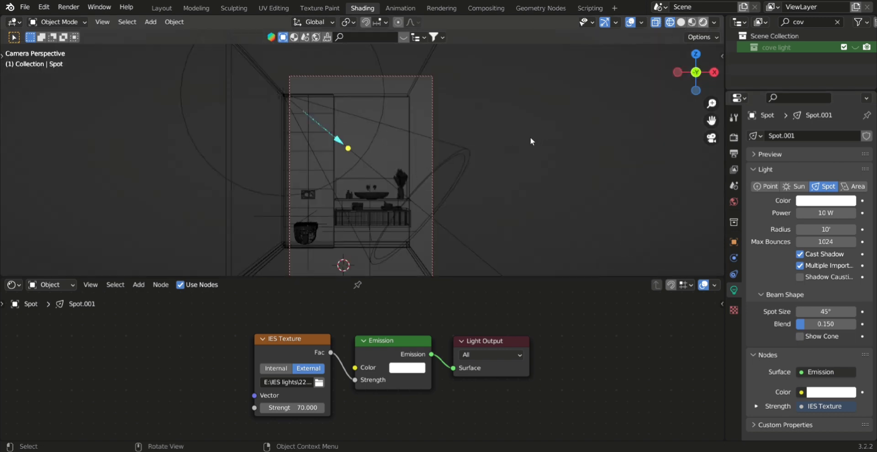
key("shift+z")
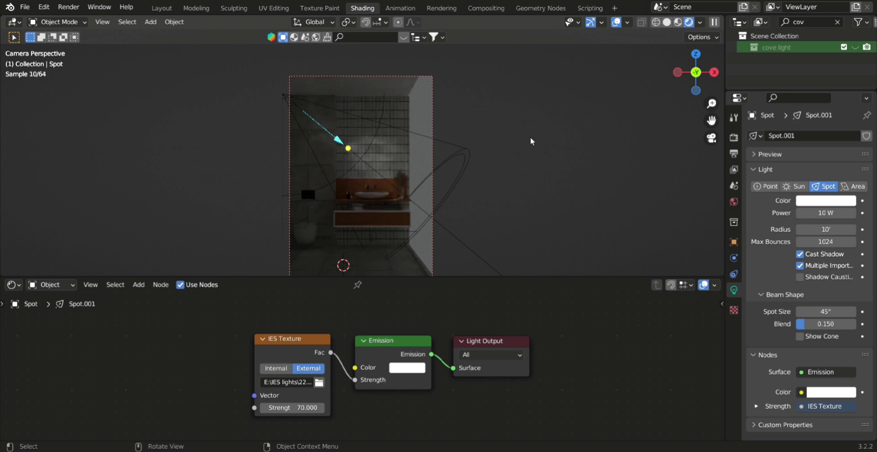
left_click(837, 22)
left_click(828, 25)
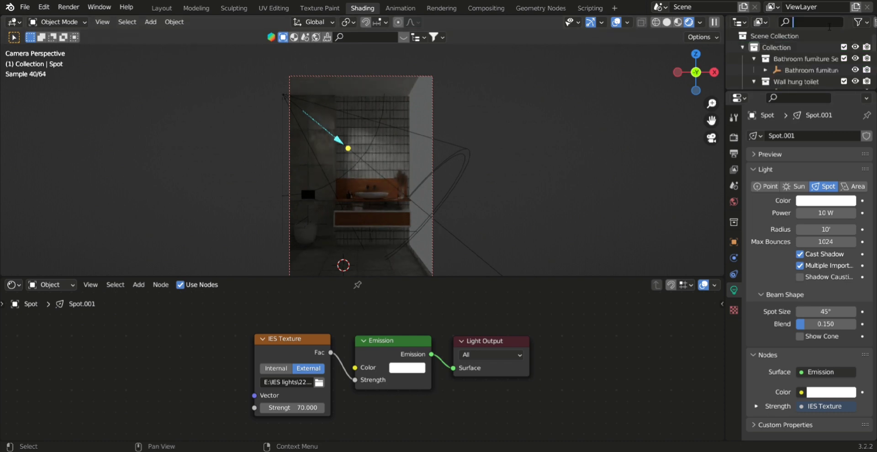
type("rect")
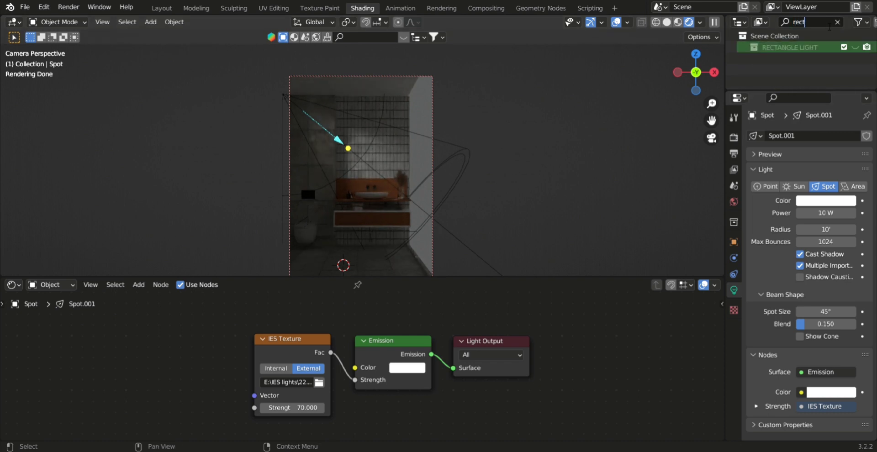
key("Return")
left_click(856, 48)
Select the rectangle area light and move it about 0.6' along the X axis in the top wireframe view.
left_click(356, 183)
middle_click_drag(429, 187, 341, 210)
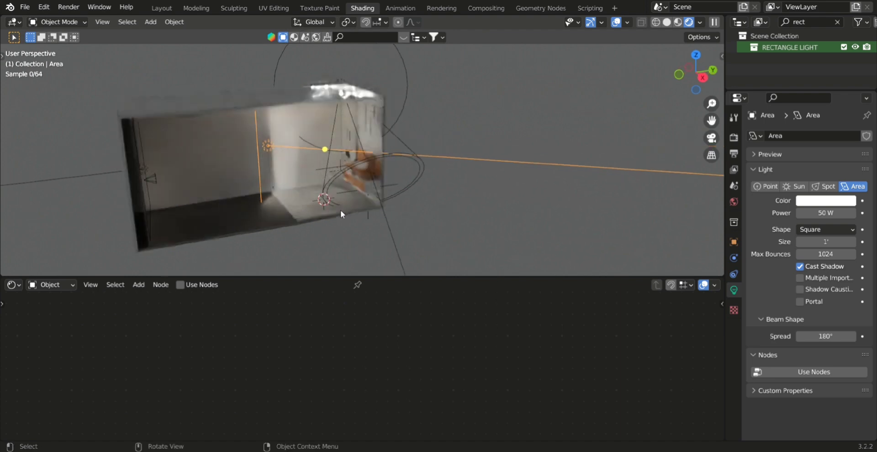
key("KP_7")
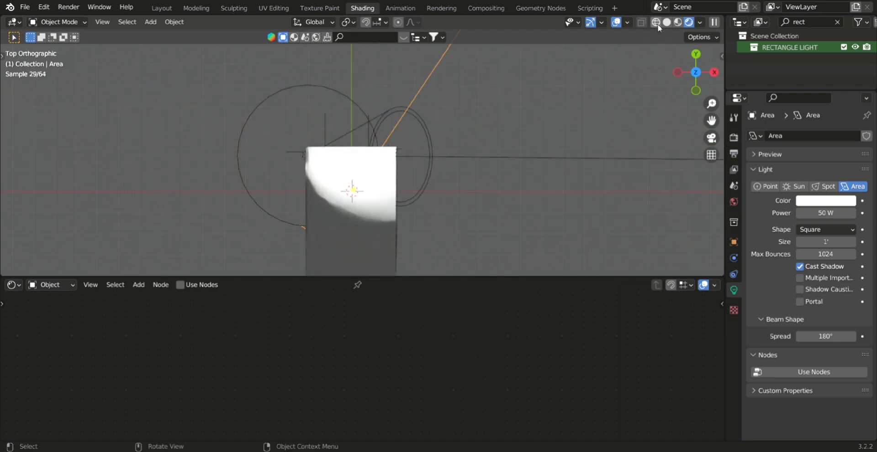
key("shift+z")
middle_click_drag(406, 201, 305, 95)
key("KP_3")
key("KP_7")
key("KP_7")
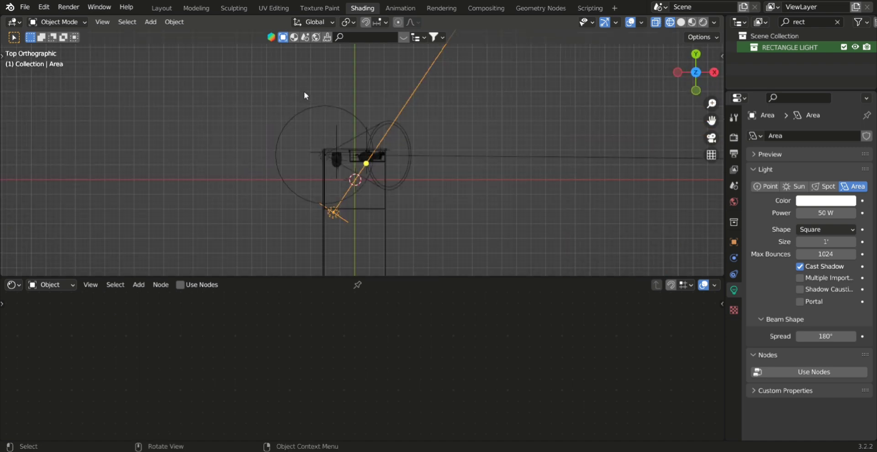
key("g")
key("x")
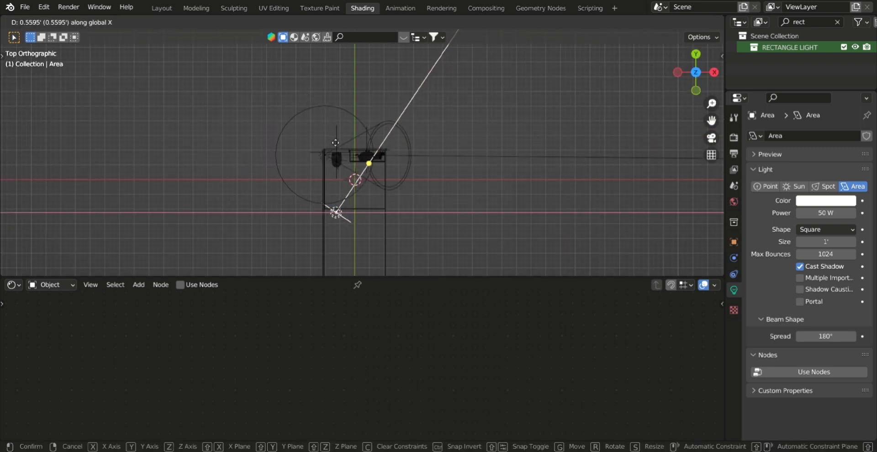
left_click(332, 139)
left_click(499, 175)
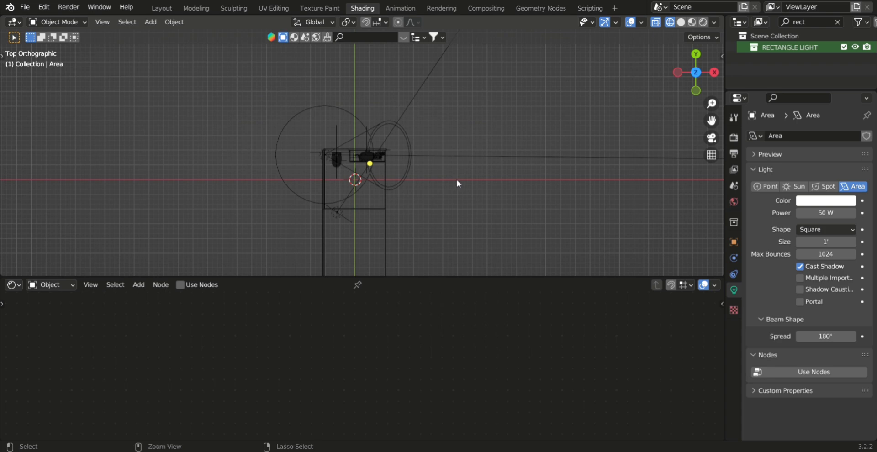
Save the file and bring back the rendered camera view framed on the vanity.
middle_click_drag(478, 197, 465, 195)
key("KP_0")
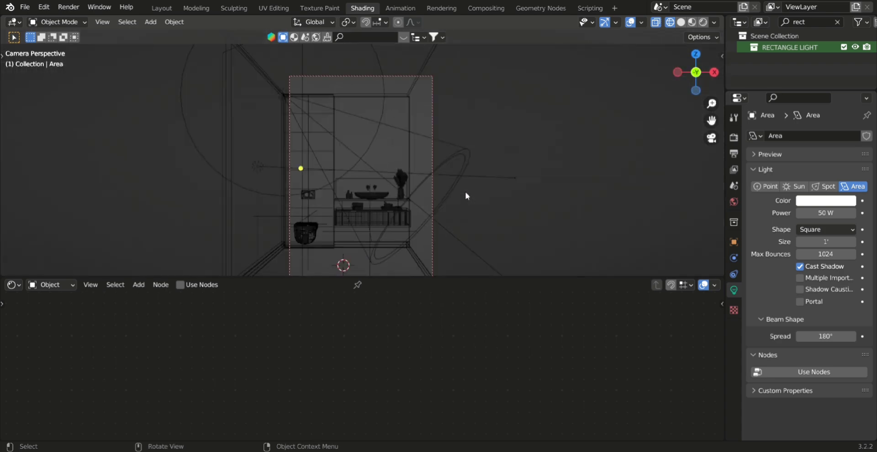
scroll(468, 194, "down", 4)
key("ctrl+s")
scroll(405, 171, "up", 2)
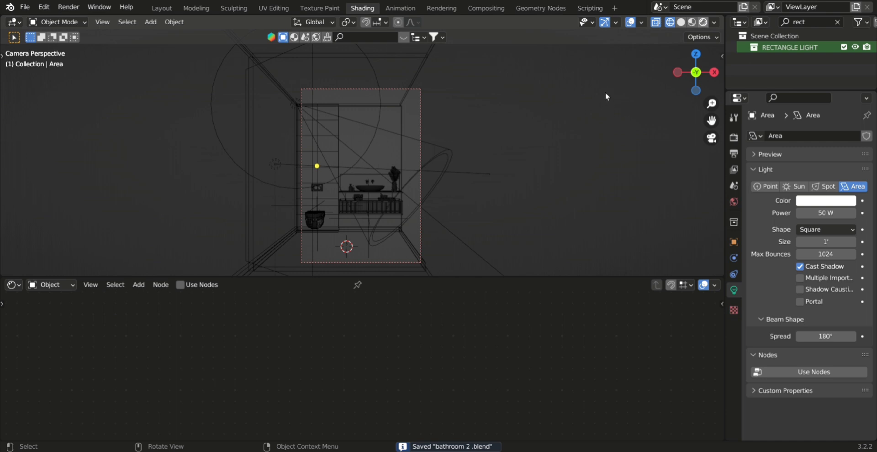
scroll(567, 113, "up", 1)
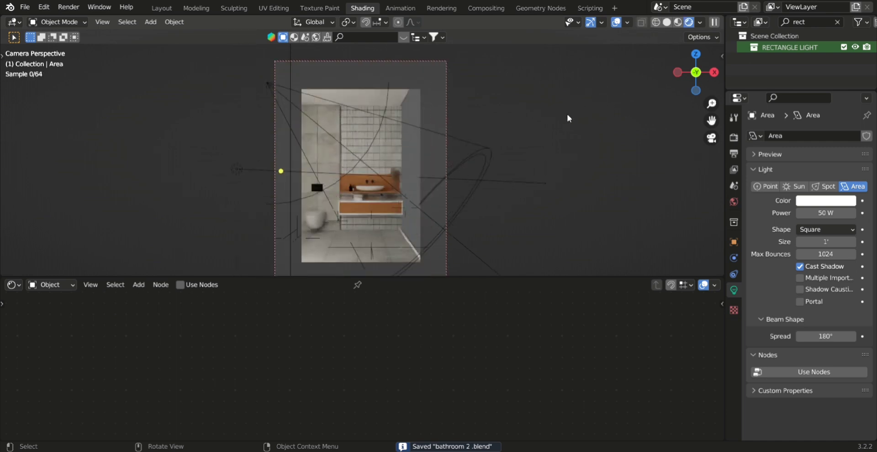
scroll(571, 124, "up", 2)
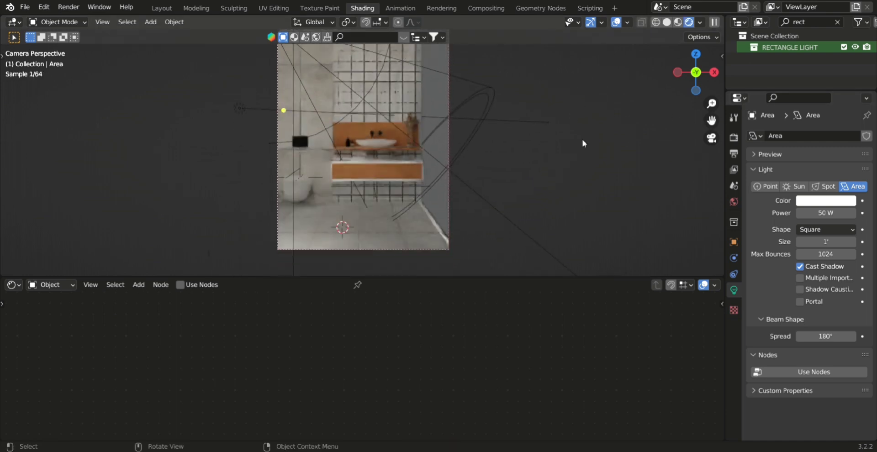
left_click_drag(711, 121, 710, 161)
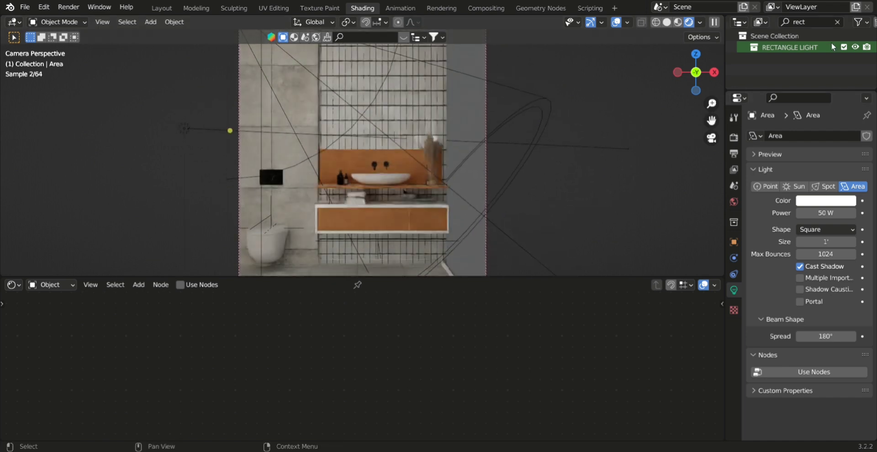
Filter the outliner by "cove" and unhide the cove light collection.
left_click(837, 22)
left_click(824, 23)
type("cove")
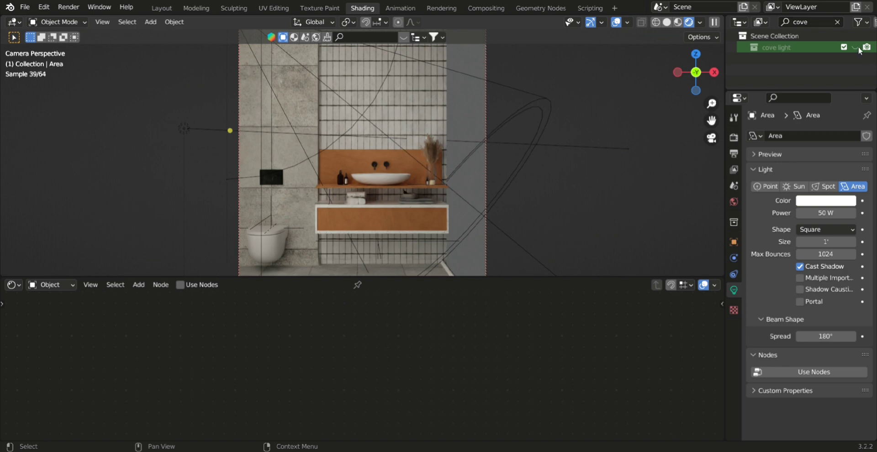
left_click(855, 47)
scroll(395, 211, "up", 1)
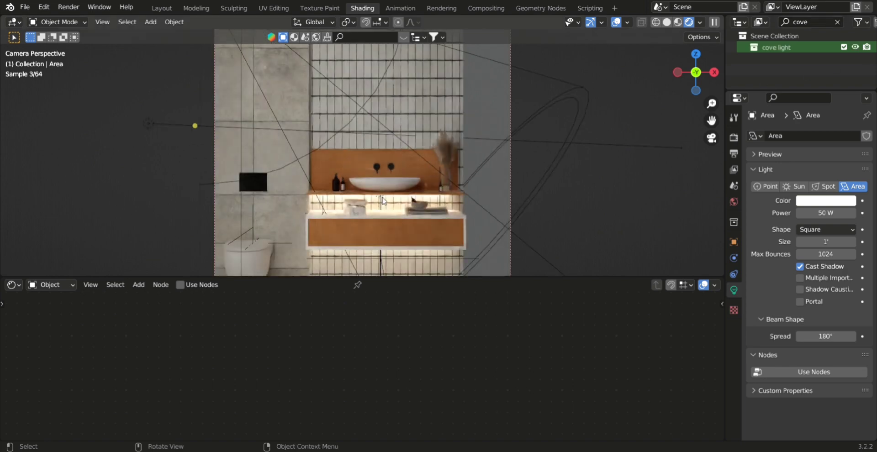
Select the cove area light beneath the vanity cabinet to display its light settings and nodes.
left_click(383, 201)
left_click(383, 203)
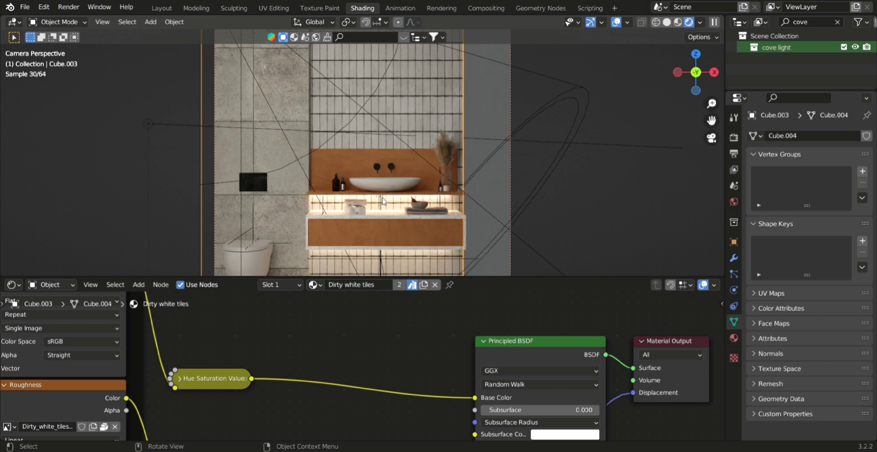
left_click(383, 201)
left_click(383, 201)
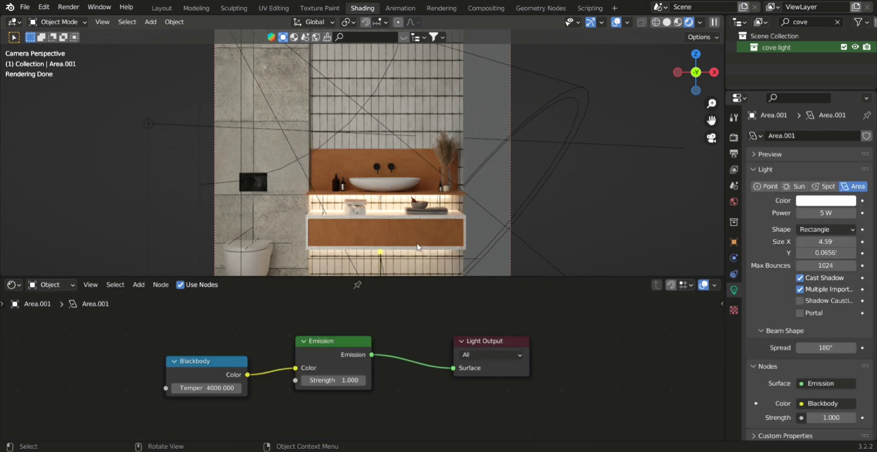
Arrange the cove light's Blackbody and Emission nodes close together beside the Light Output node.
scroll(421, 337, "up", 2)
middle_click_drag(420, 337, 459, 333)
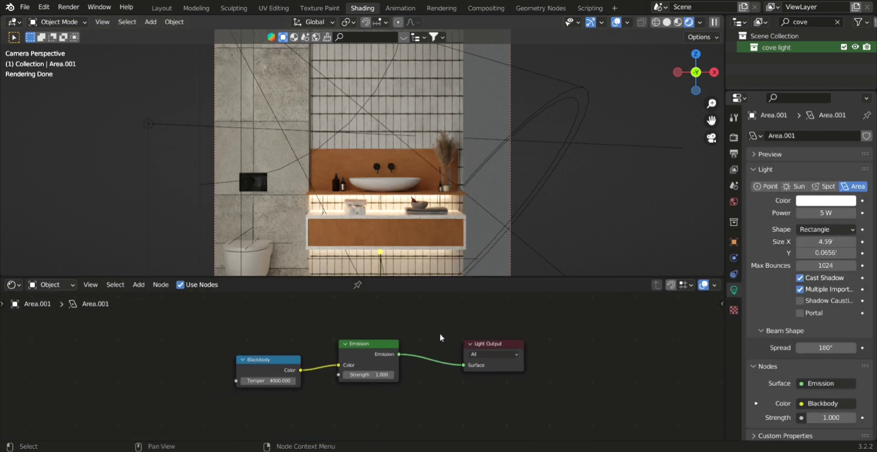
left_click_drag(256, 341, 379, 388)
key("g")
left_click(431, 386)
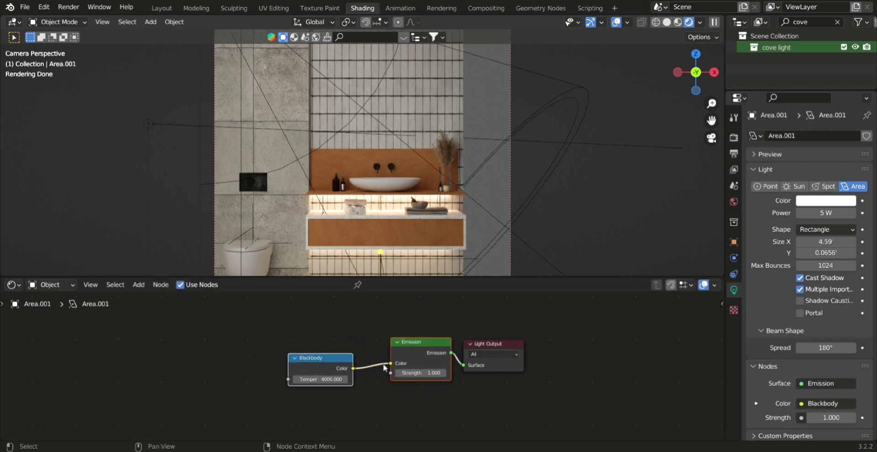
left_click_drag(348, 338, 268, 389)
key("g")
left_click(299, 384)
scroll(553, 388, "up", 3)
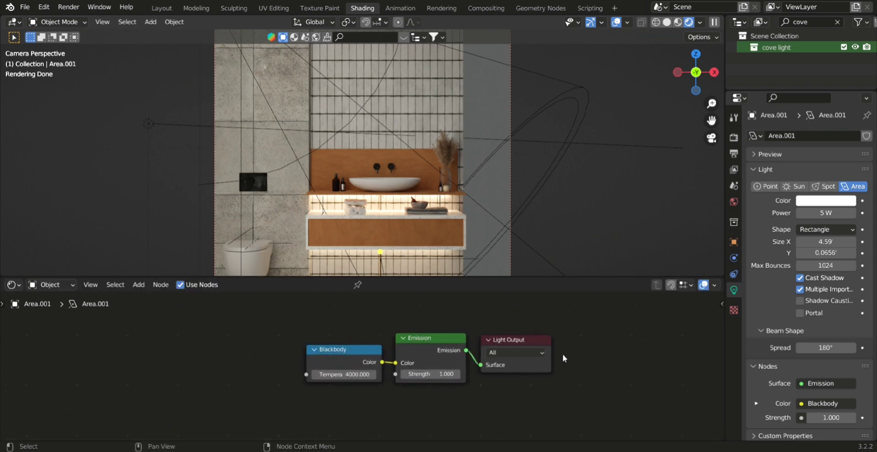
scroll(554, 387, "up", 2)
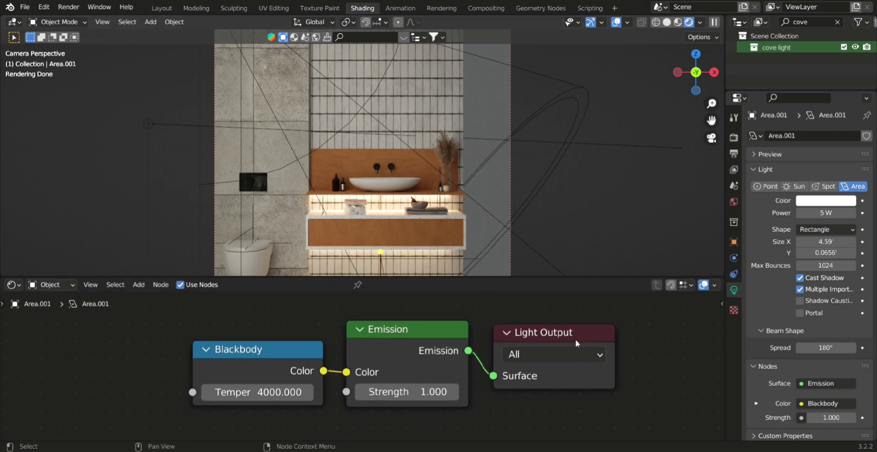
Select the rectangular area light beside the room to display its settings, and return to the camera view.
middle_click_drag(405, 256, 377, 237)
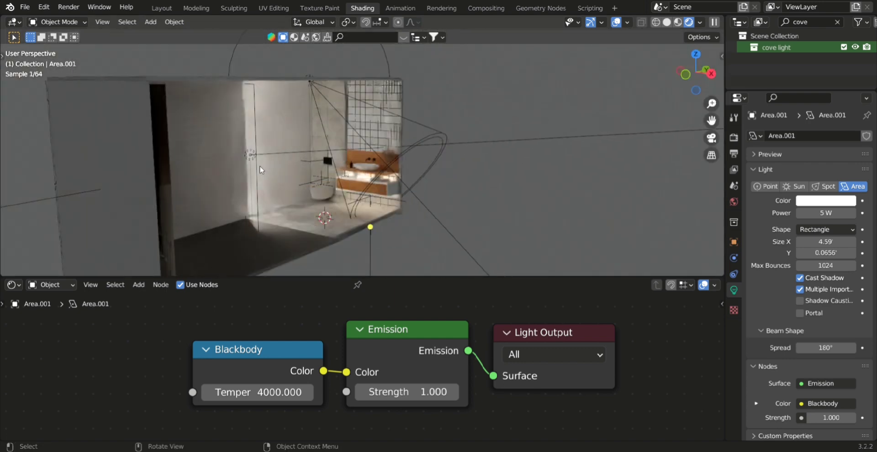
left_click(252, 154)
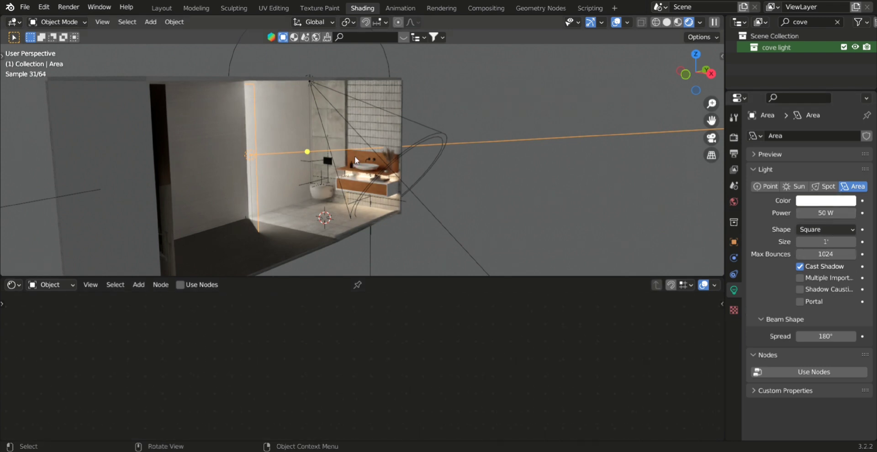
key("KP_0")
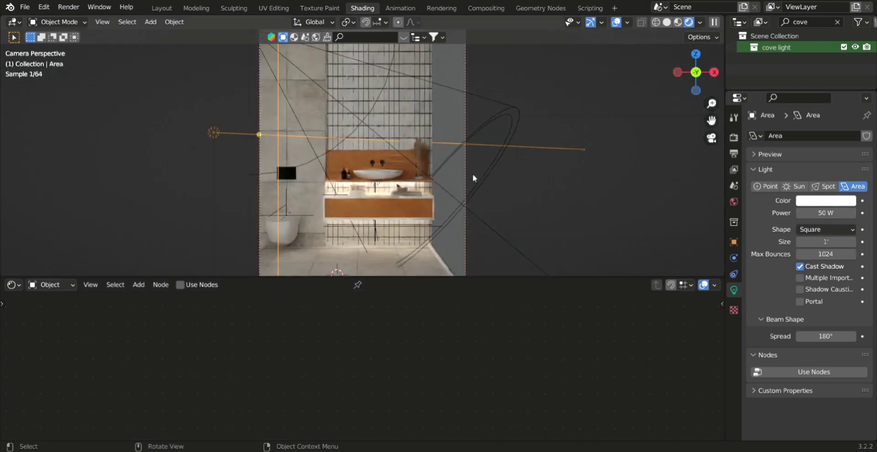
Filter the outliner by "mirror", enlarge the outliner and unhide the Mirror object in the mirror collection.
left_click(837, 22)
left_click(824, 22)
type("mirror")
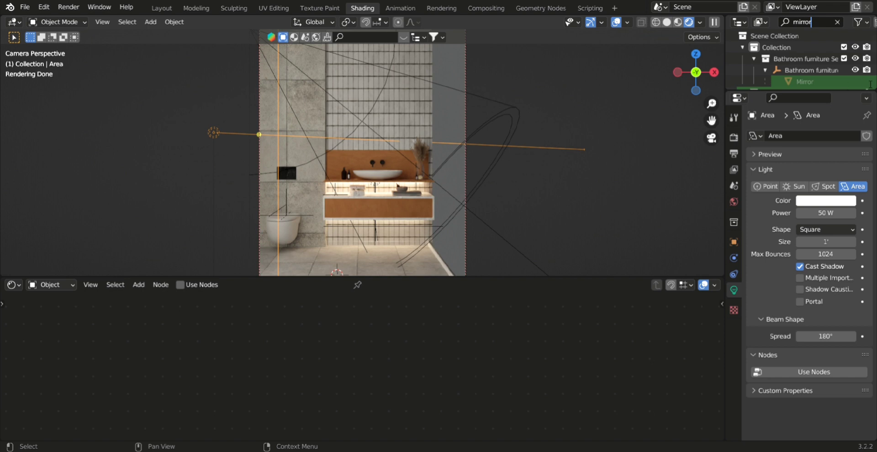
left_click(838, 23)
type("mir")
key("Return")
left_click_drag(814, 95, 815, 151)
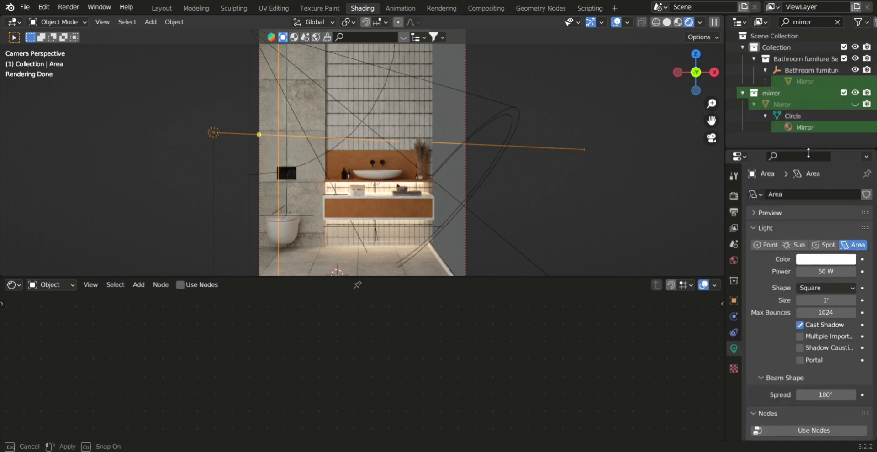
left_click(855, 104)
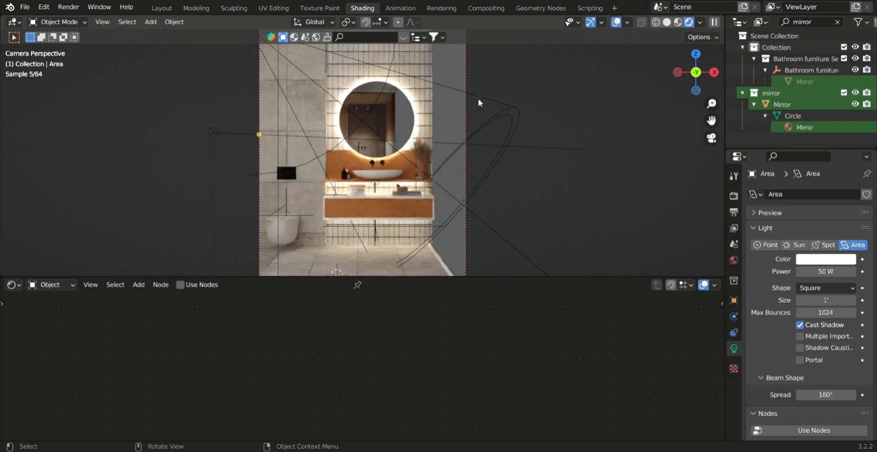
Enlarge the 3D viewport over the node editor and fit the whole camera frame in it.
scroll(425, 109, "up", 2)
scroll(424, 110, "down", 3)
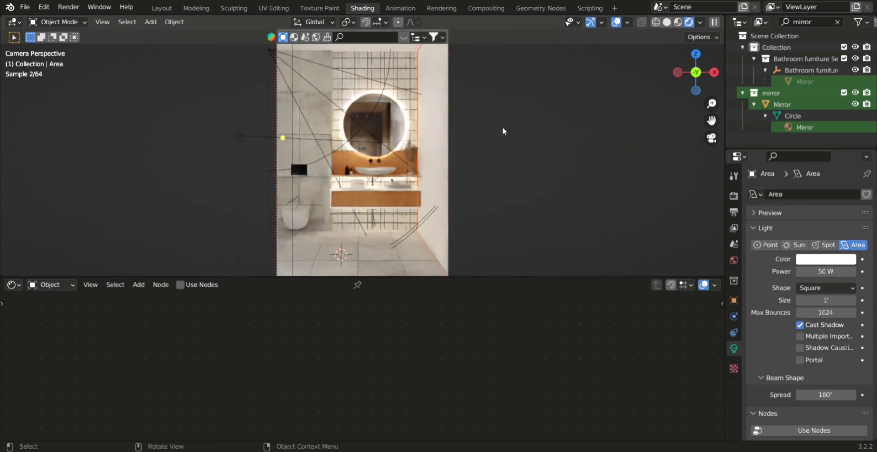
middle_click_drag(503, 130, 490, 131)
key("KP_0")
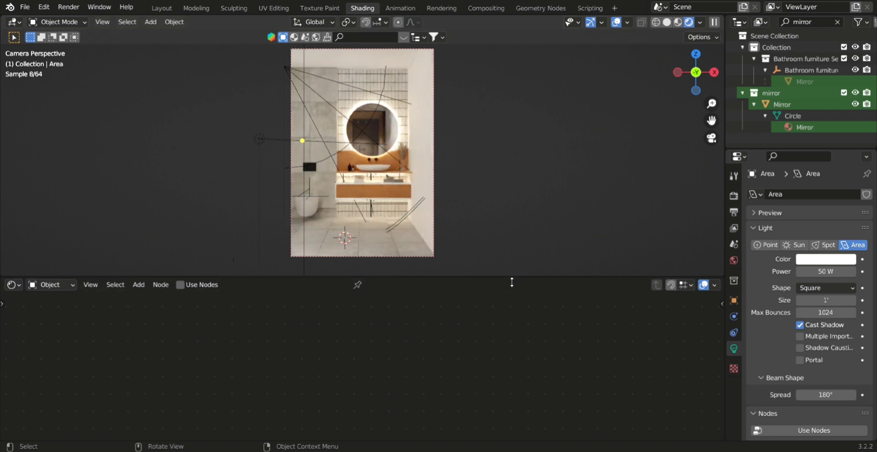
left_click_drag(507, 277, 502, 394)
scroll(477, 281, "up", 2)
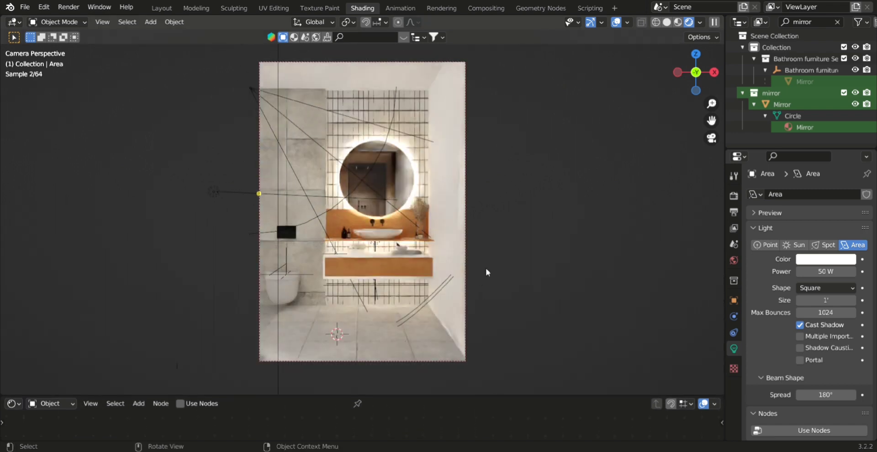
Turn off the Extras overlay to view the mirror and vanity render without light outlines.
left_click(627, 22)
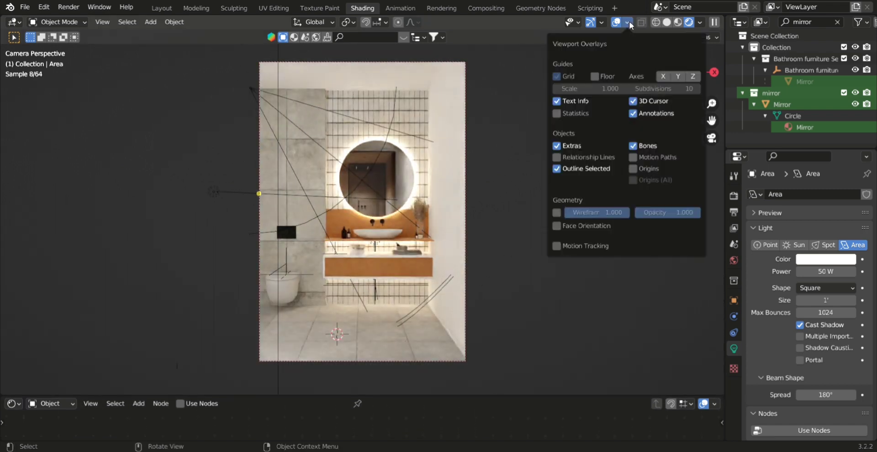
left_click(566, 147)
scroll(469, 157, "up", 2)
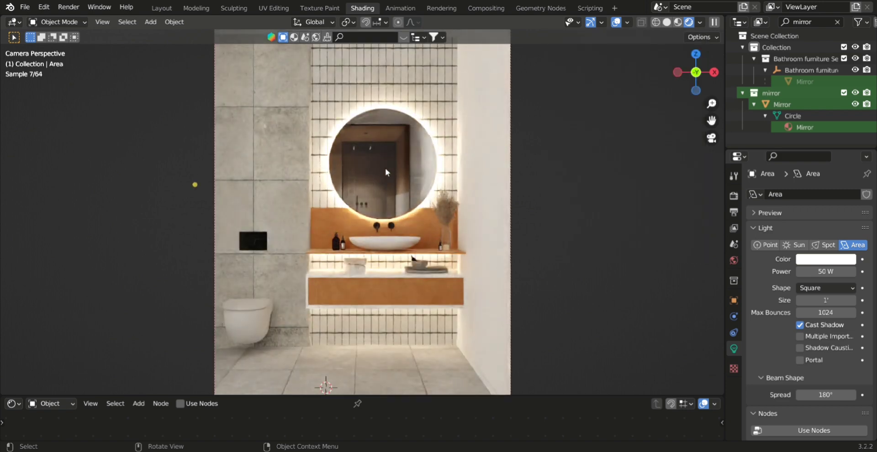
scroll(402, 172, "up", 1)
Select the bathroom image plane on the wall opposite the mirror and examine it up close.
middle_click_drag(402, 172, 238, 200)
scroll(324, 184, "down", 5)
left_click(323, 201)
left_click(215, 201)
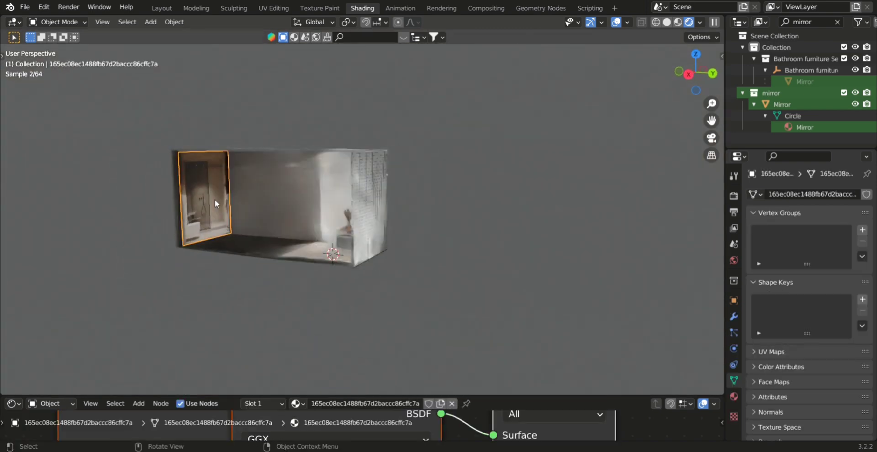
key("KP_Decimal")
middle_click_drag(375, 222, 398, 244)
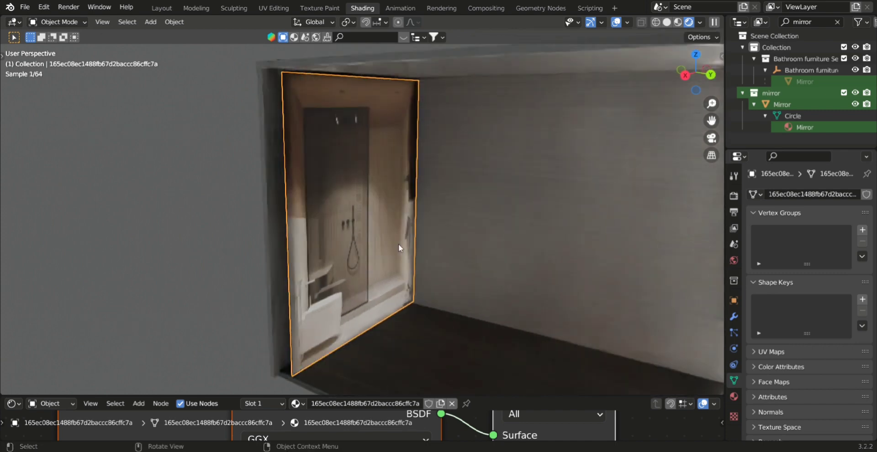
scroll(450, 303, "down", 4)
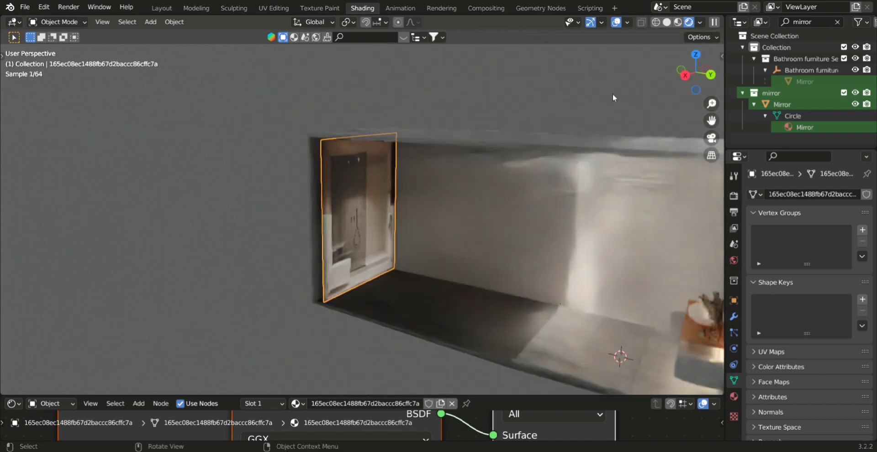
Turn on the Extras overlay and select the area light in front of the bathroom image plane.
left_click(626, 22)
left_click(565, 146)
middle_click_drag(384, 215, 377, 207)
scroll(369, 213, "up", 3)
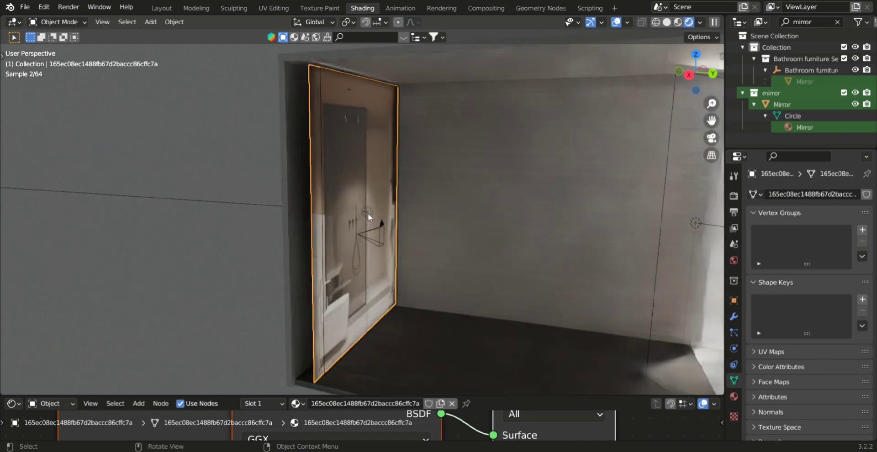
left_click(368, 212)
mouse_move(448, 395)
left_mouse_down()
mouse_move(452, 383)
mouse_move(455, 397)
left_mouse_up()
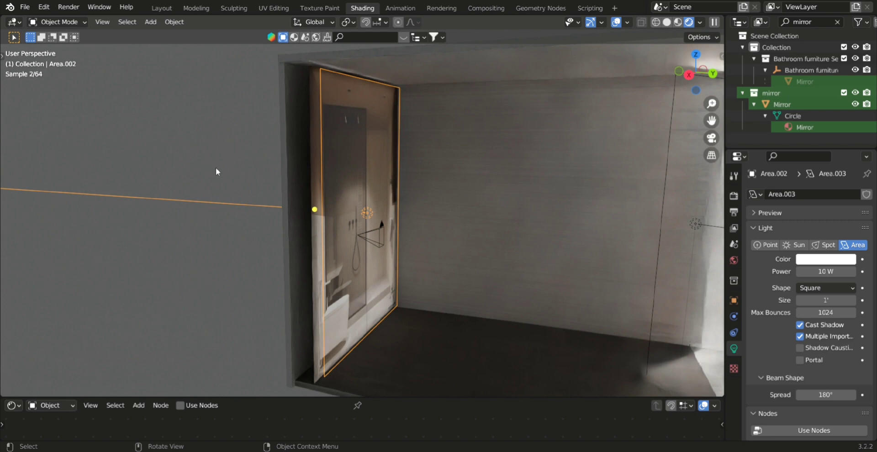
Select the bathroom image plane, deselect it, and look through the Empty and Image types available for adding.
middle_click_drag(298, 147, 348, 180)
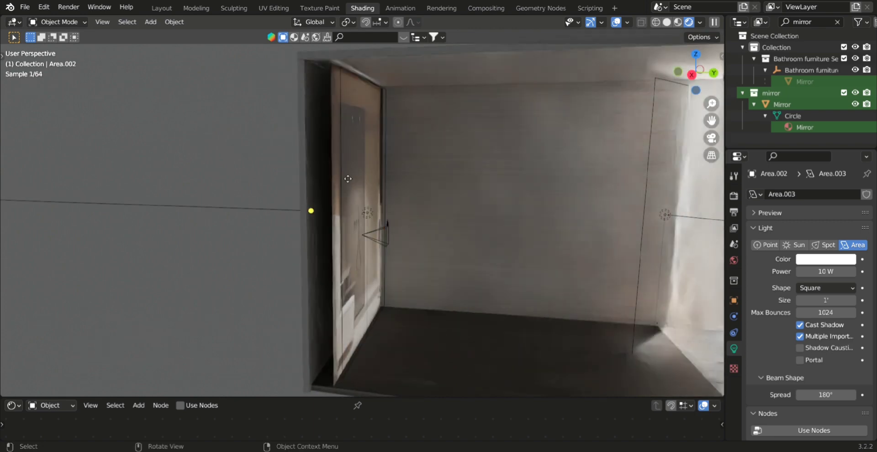
left_click(335, 193)
key("alt+a")
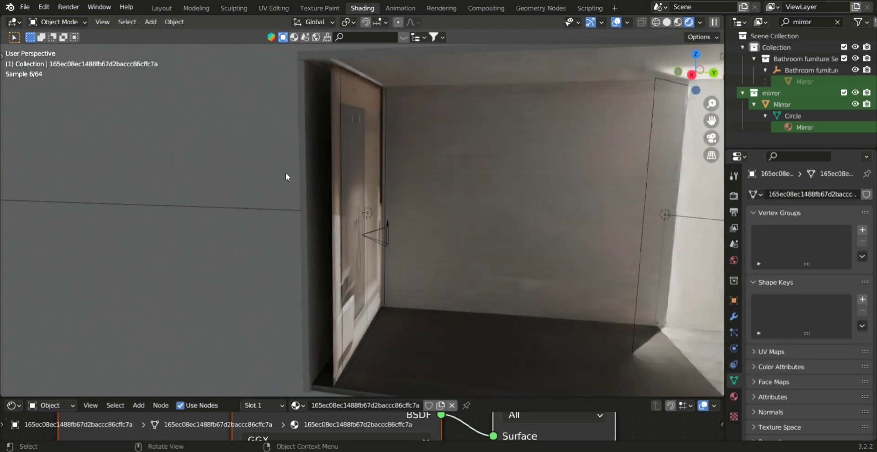
key("shift+a")
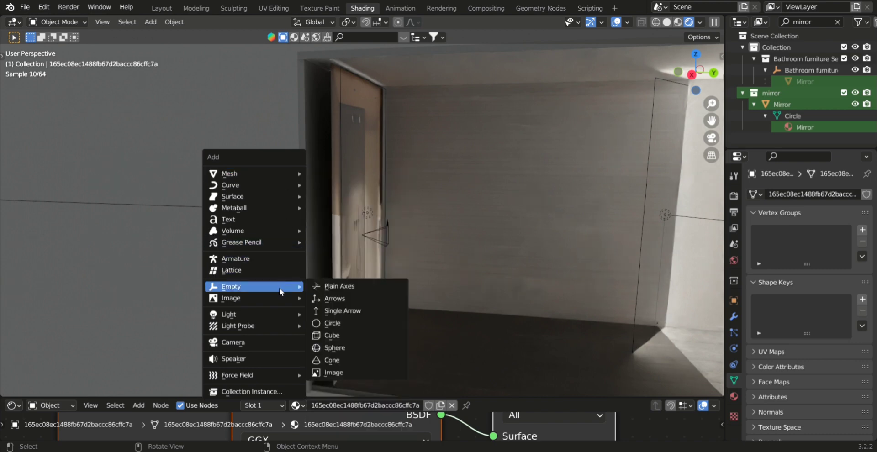
mouse_move(281, 297)
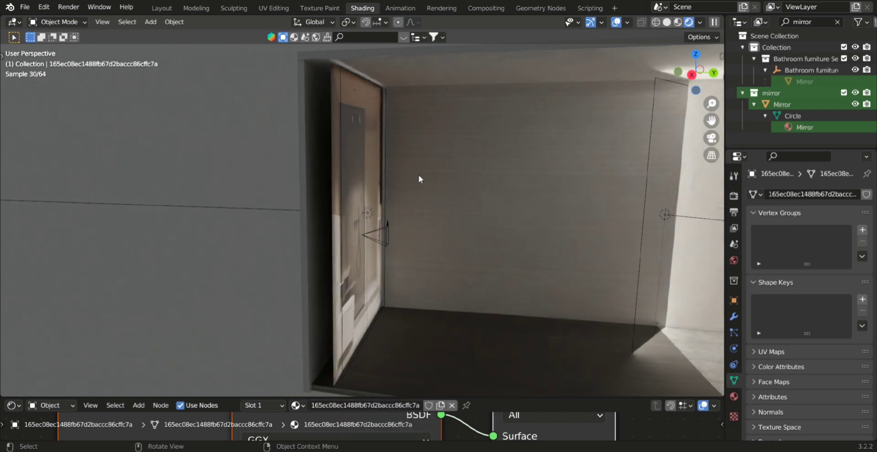
Return to the camera view, set its shading to Solid and switch to the Layout workspace.
key("KP_0")
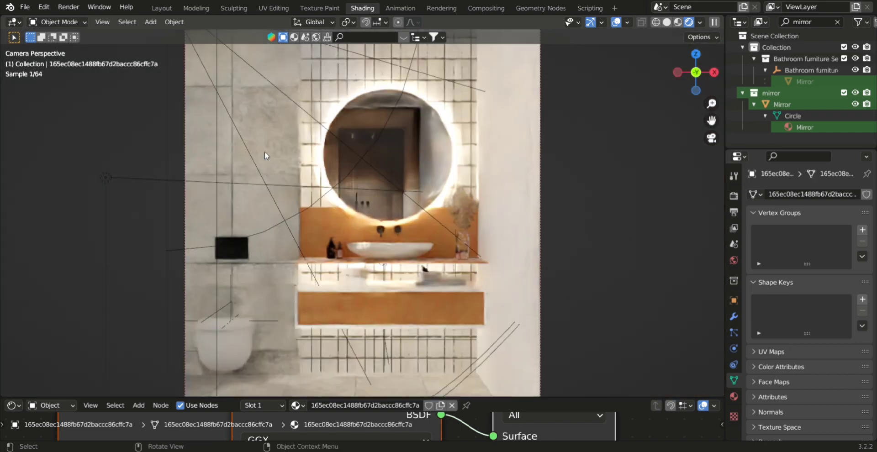
left_click(667, 22)
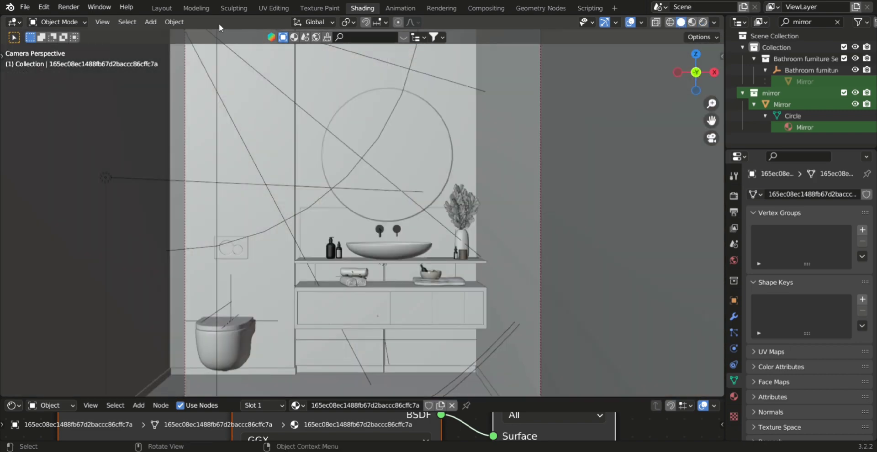
left_click(162, 8)
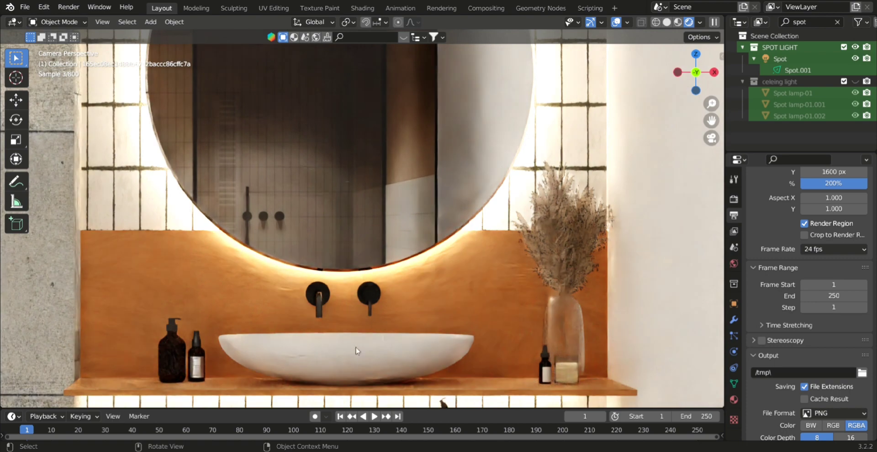
Orbit to a raised close-up of the washbasin and select the rolled towels beneath its shelf.
left_click(360, 357)
middle_click_drag(355, 361, 264, 301)
left_click(265, 300)
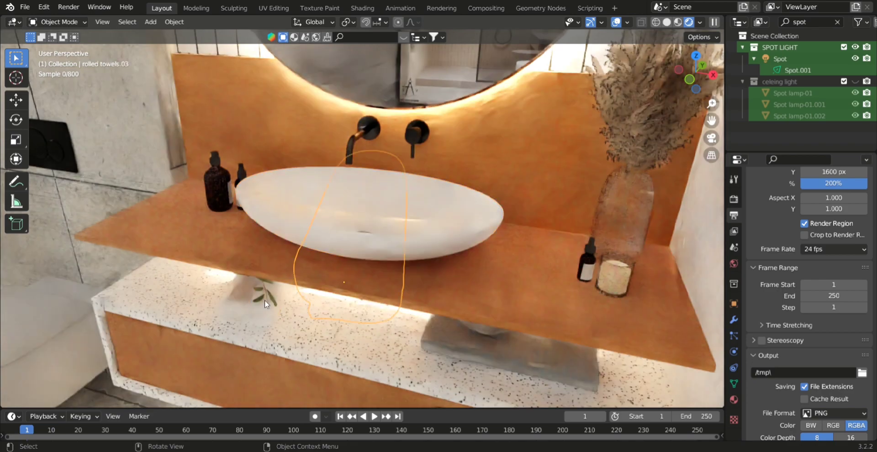